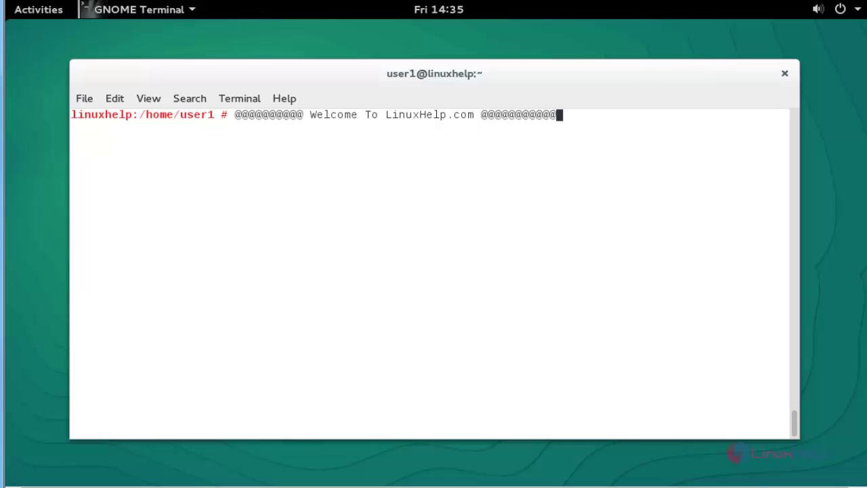
Step: Add the ownCloud:community repository for openSUSE 13.2 with a pasted zypper addrepo command
{"action": "key", "text": "ctrl+u"}
{"action": "type", "text": "zypper addrepo http://download.opensuse.org/repositories/isv:ownCloud:community/openSUSE_13.2/isv:ownCloud:community.repo"}
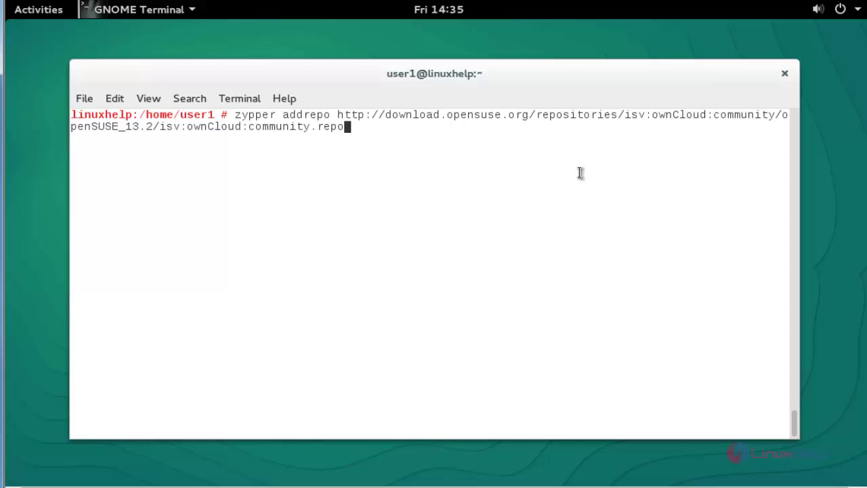
{"action": "key", "text": "Return"}
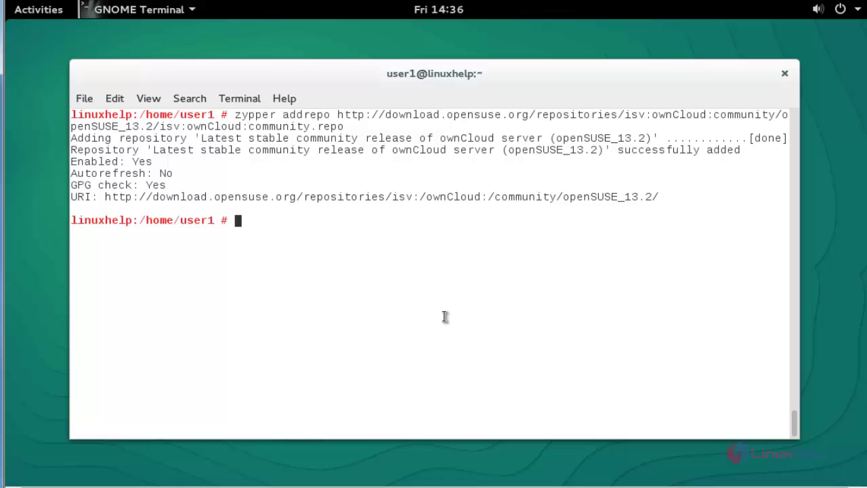
Step: Refresh all repositories with zypper refresh, always trusting the ownCloud signing key
{"action": "type", "text": "zypper"}
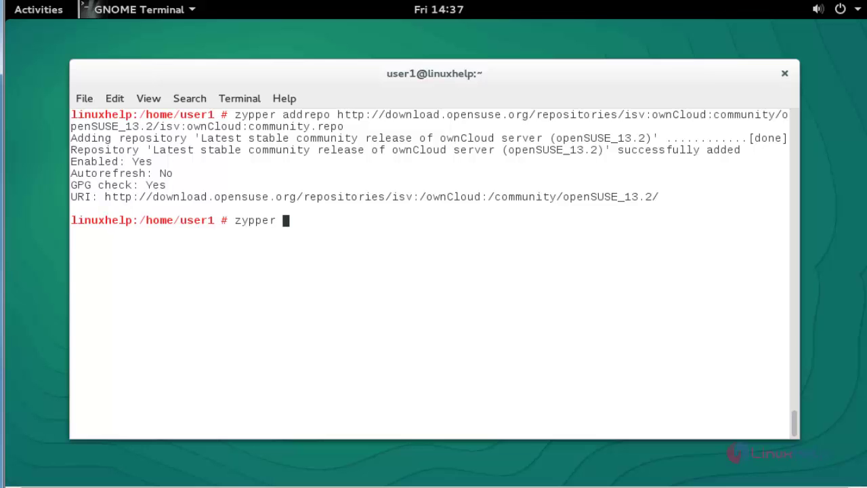
{"action": "type", "text": " refresh"}
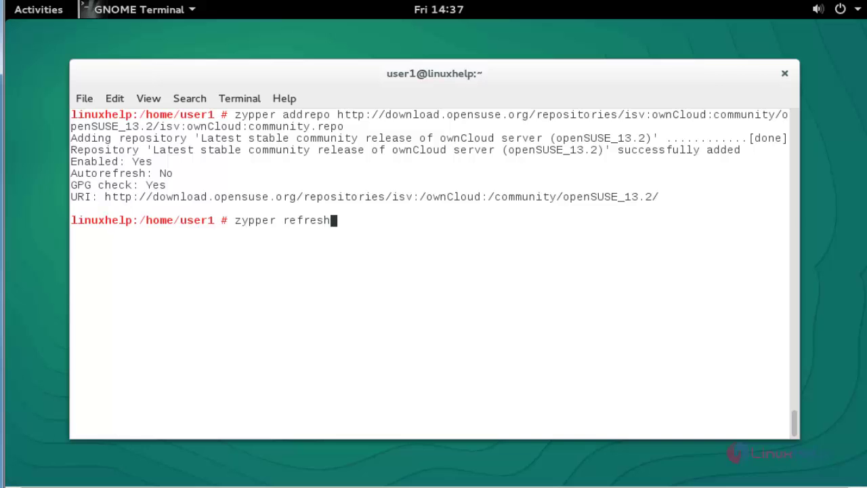
{"action": "key", "text": "Return"}
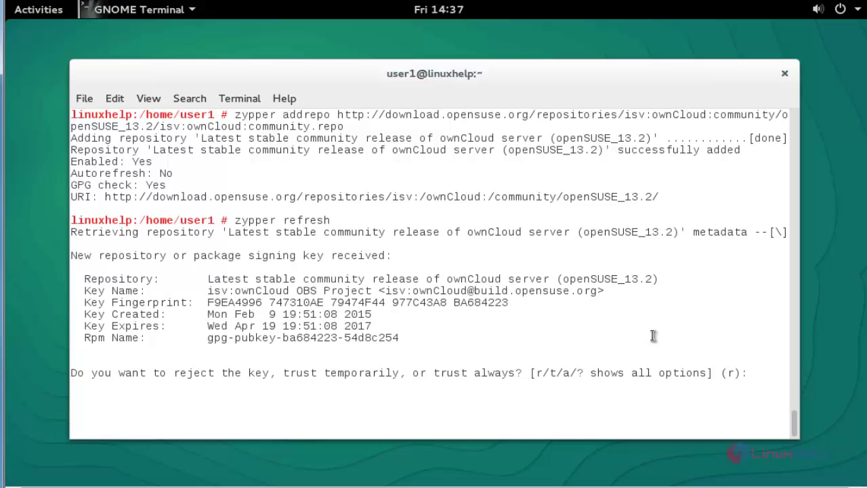
{"action": "type", "text": "a"}
{"action": "key", "text": "Return"}
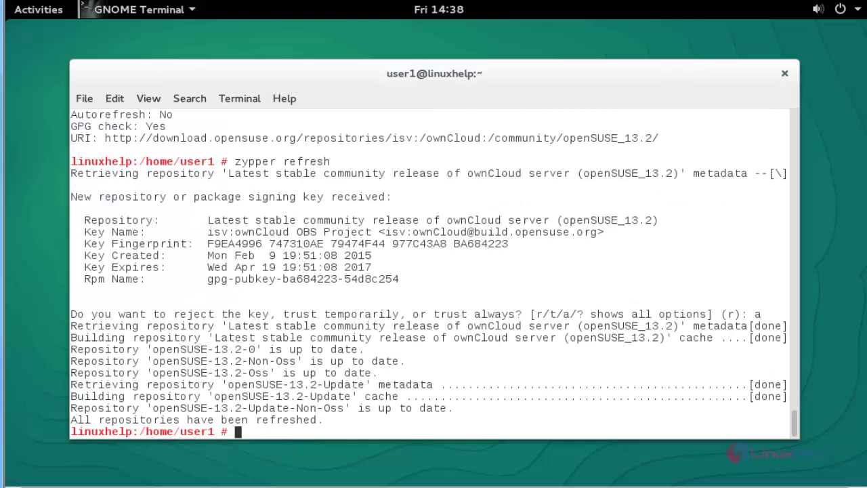
Step: Install ownCloud via 'zypper install owncloud', accepting all 13 new packages
{"action": "key", "text": "ctrl+l"}
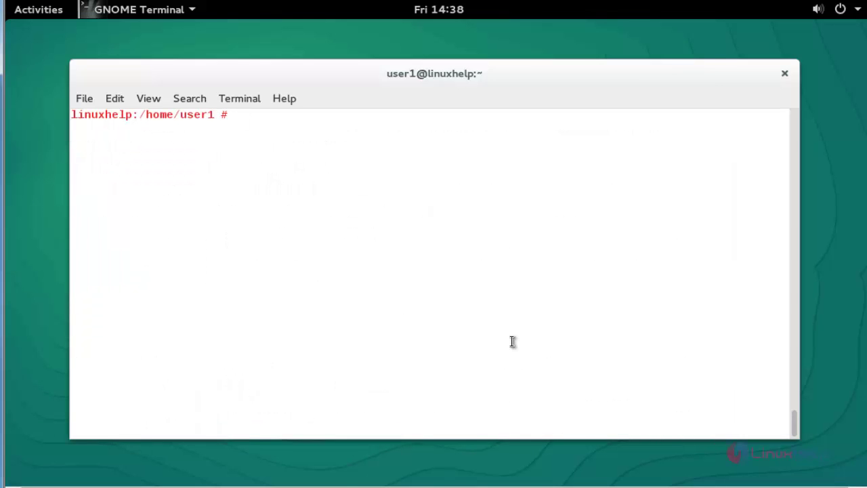
{"action": "type", "text": "zypper install"}
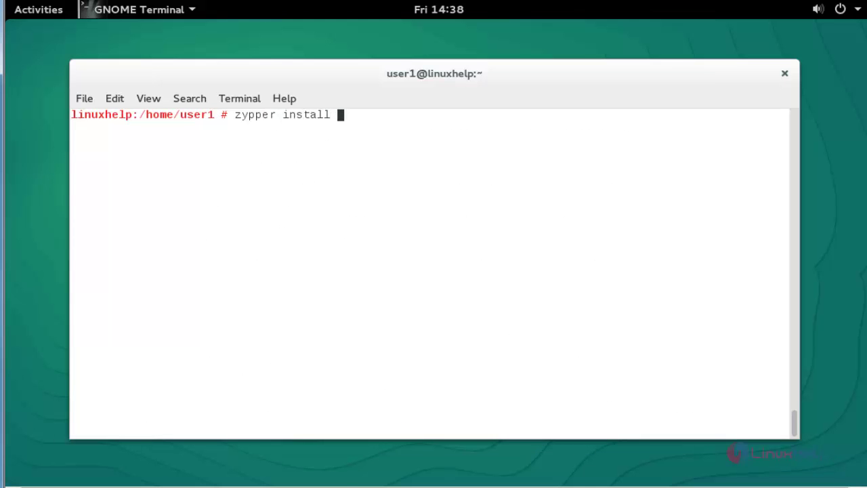
{"action": "type", "text": " owncloud"}
{"action": "key", "text": "Return"}
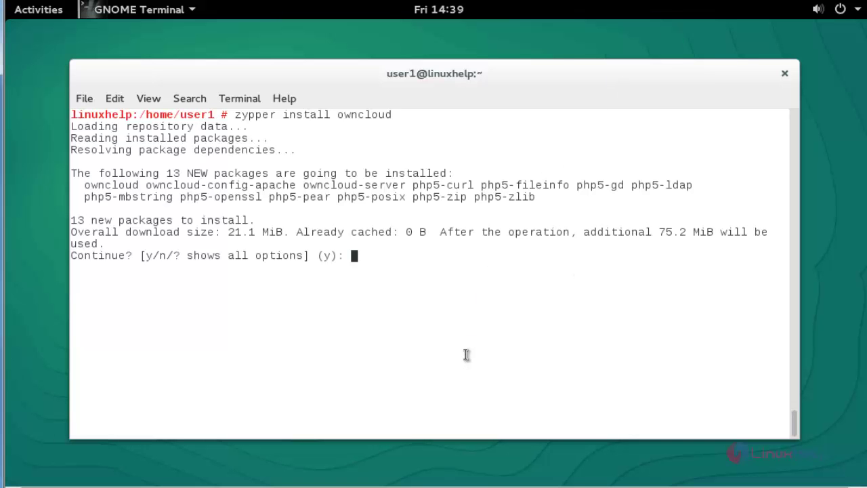
{"action": "type", "text": "y"}
{"action": "key", "text": "Return"}
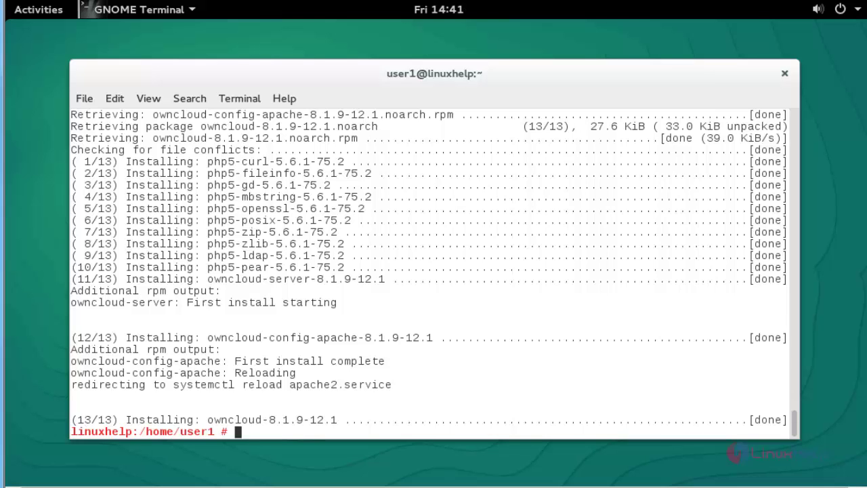
{"action": "key", "text": "ctrl+l"}
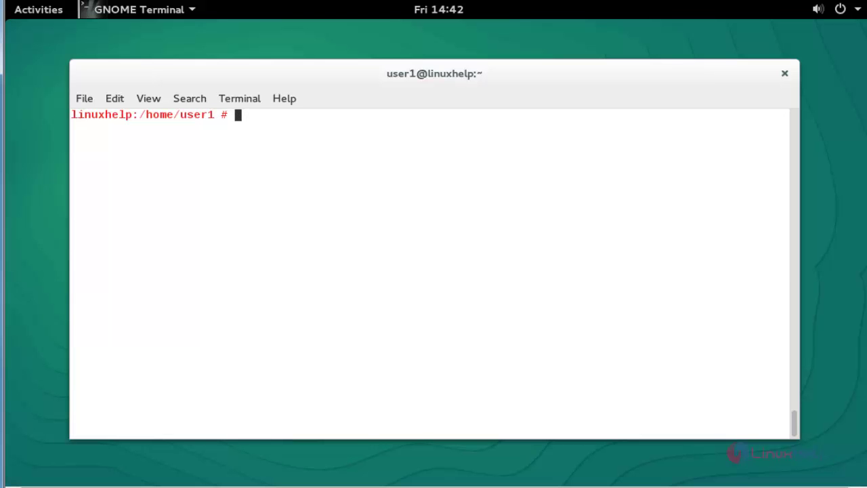
Step: Confirm with 'systemctl status mysql' that MySQL is active (running), then clear the screen
{"action": "type", "text": "systemctl status "}
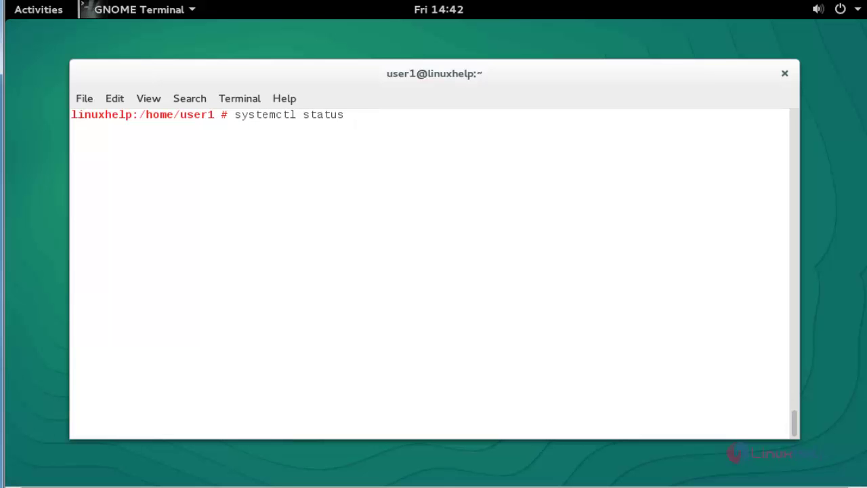
{"action": "type", "text": "mysql"}
{"action": "key", "text": "Return"}
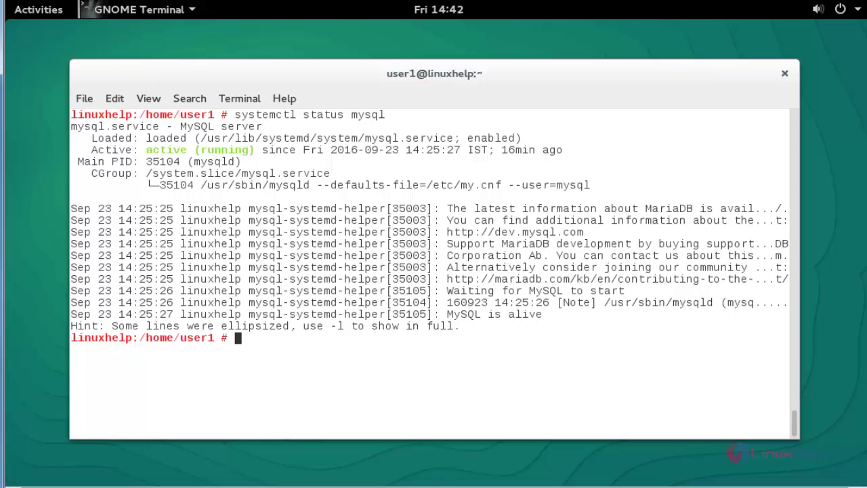
{"action": "key", "text": "ctrl+l"}
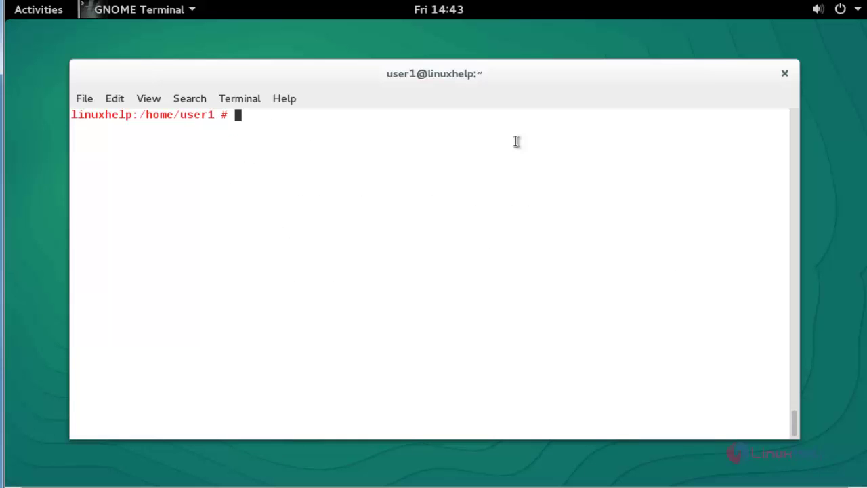
Step: Start the MariaDB monitor and create the database cloud_db
{"action": "type", "text": "mysql"}
{"action": "key", "text": "Return"}
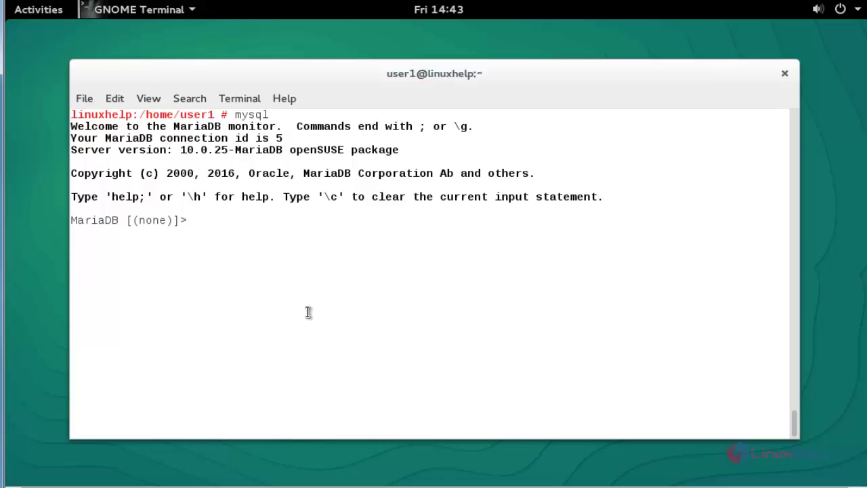
{"action": "type", "text": "create database "}
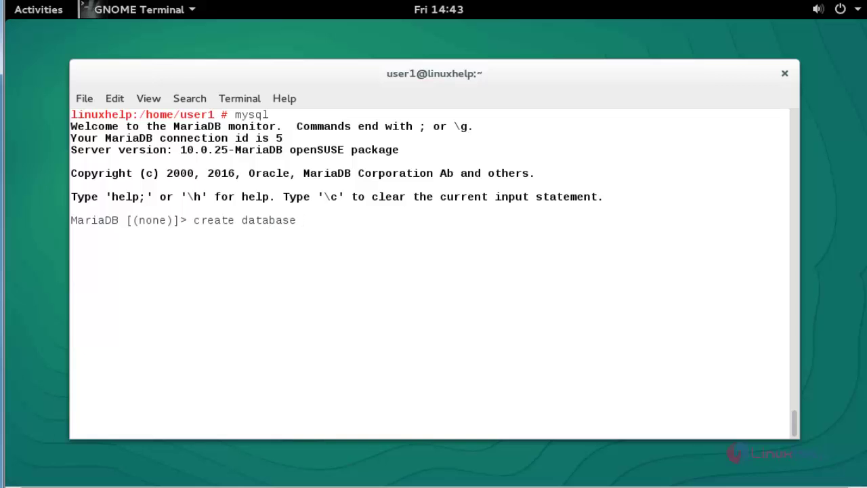
{"action": "type", "text": "own"}
{"action": "type", "text": "_"}
{"action": "key", "text": "BackSpace"}
{"action": "key", "text": "BackSpace"}
{"action": "key", "text": "BackSpace"}
{"action": "key", "text": "BackSpace"}
{"action": "type", "text": "cloud_db;"}
{"action": "key", "text": "Return"}
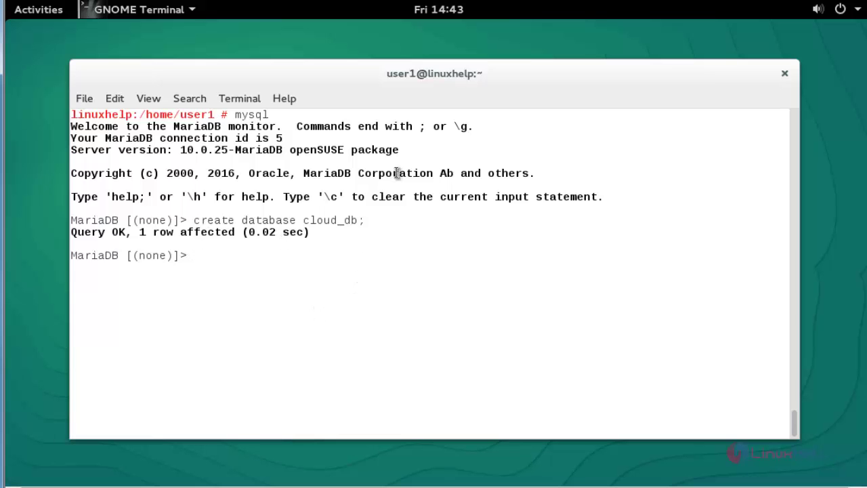
Step: Grant root@localhost all privileges on cloud_db, flush privileges, and quit MariaDB
{"action": "type", "text": "grant all on cloud_db.* to 'root'@'localhost' identified by '12345';"}
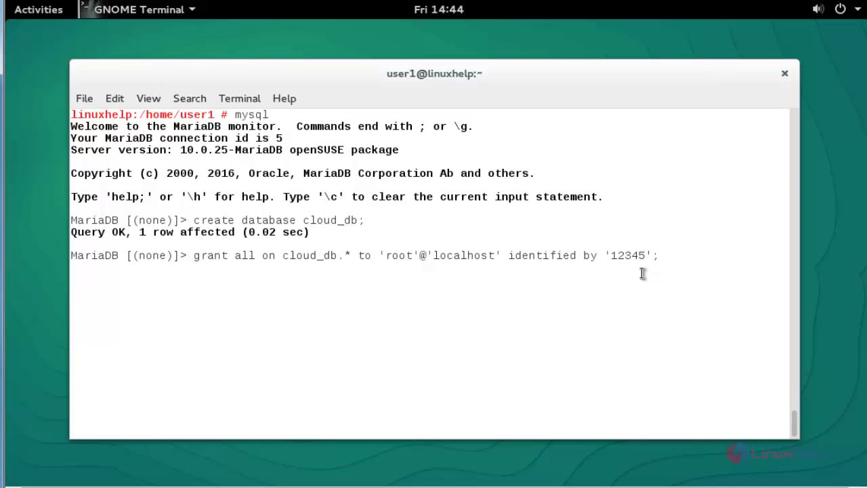
{"action": "key", "text": "Return"}
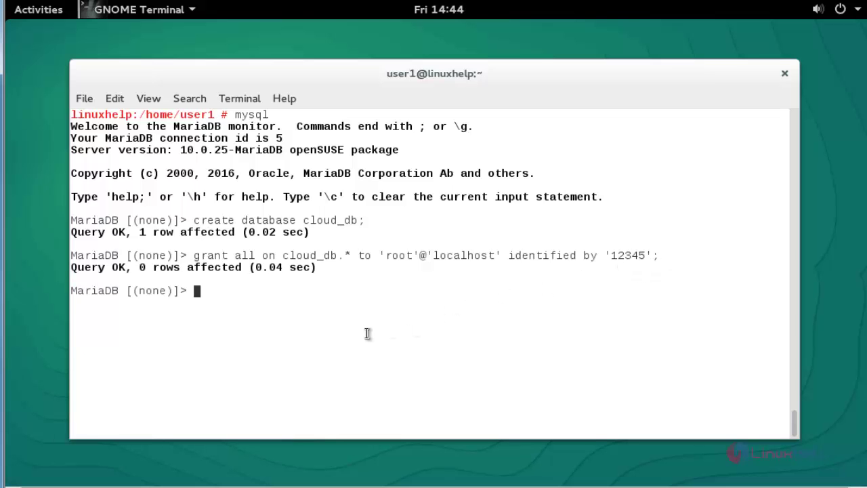
{"action": "type", "text": "flush pri"}
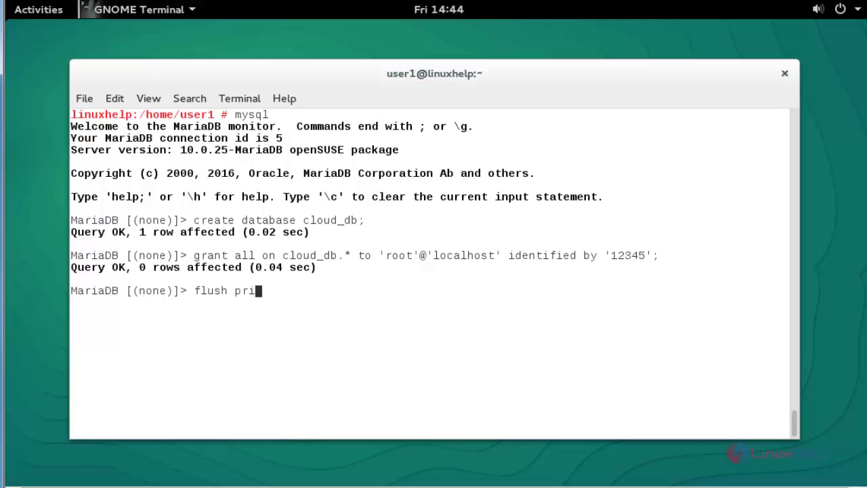
{"action": "type", "text": "vileges;"}
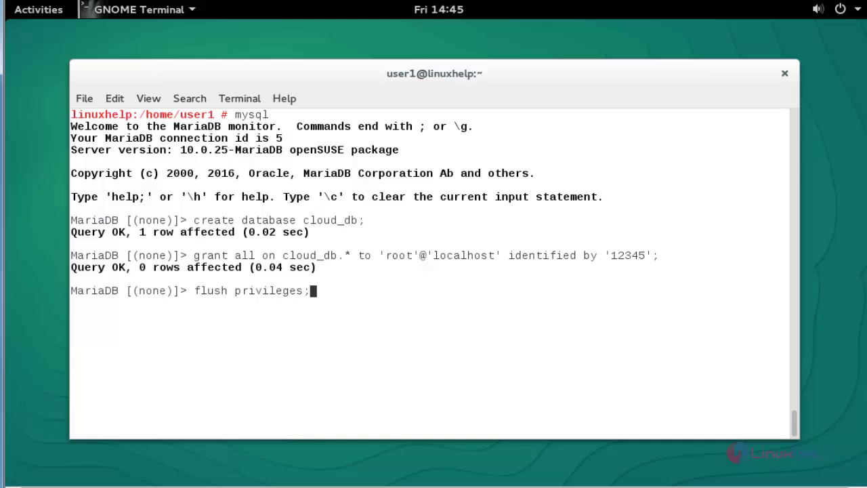
{"action": "key", "text": "Return"}
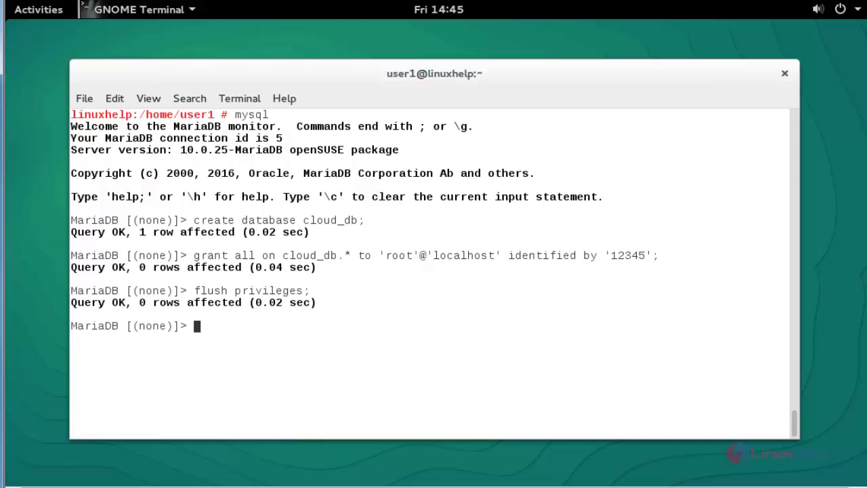
{"action": "type", "text": "\\q;"}
{"action": "key", "text": "Return"}
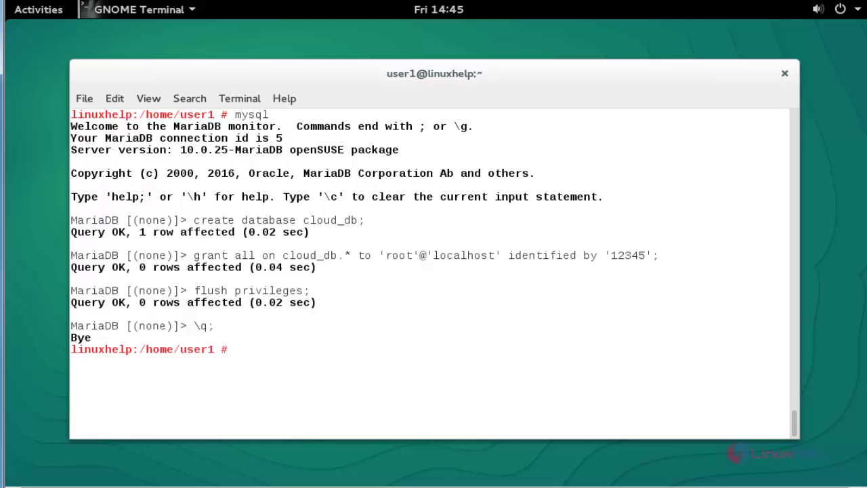
Step: Restart apache2.service with systemctl and clear the terminal
{"action": "type", "text": "systemctl restar"}
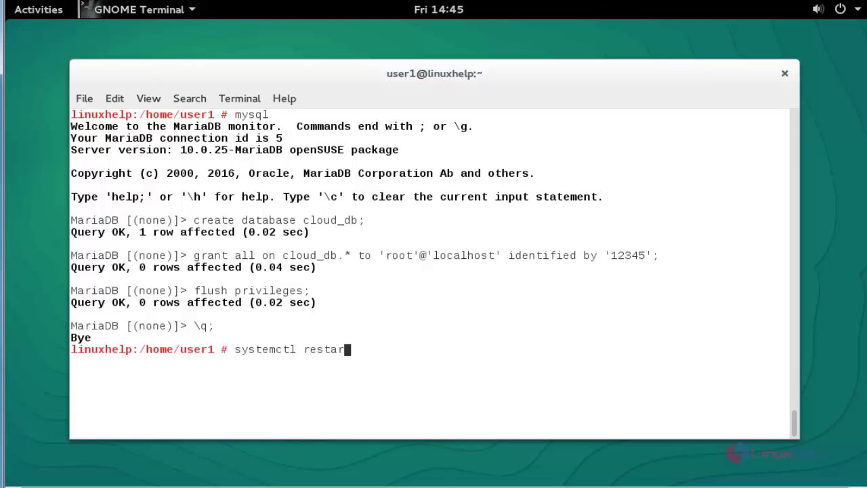
{"action": "type", "text": "t apach"}
{"action": "key", "text": "Tab"}
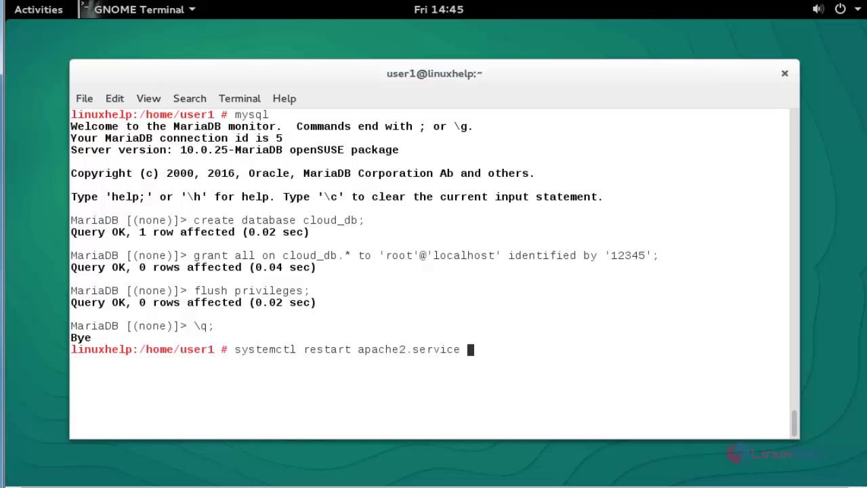
{"action": "key", "text": "Return"}
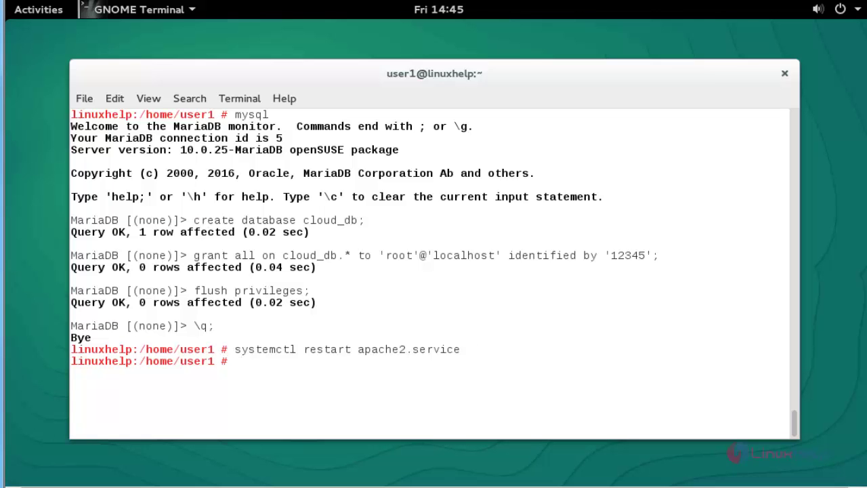
{"action": "key", "text": "ctrl+l"}
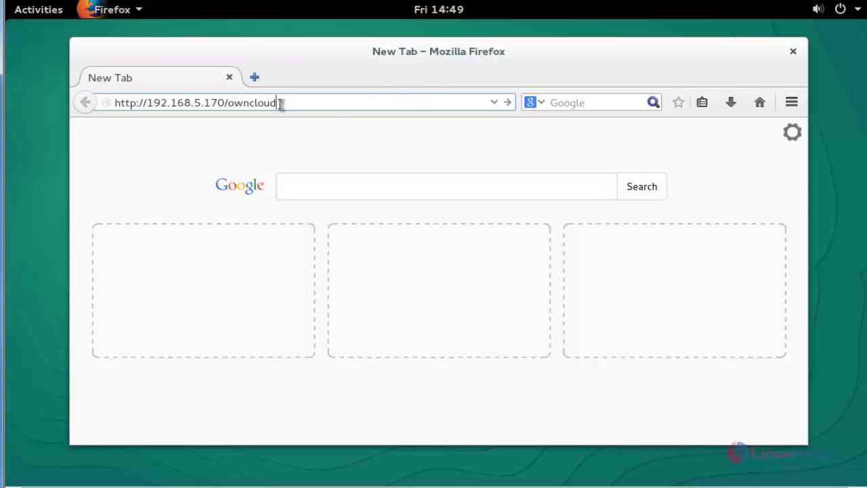
{"action": "key", "text": "Return"}
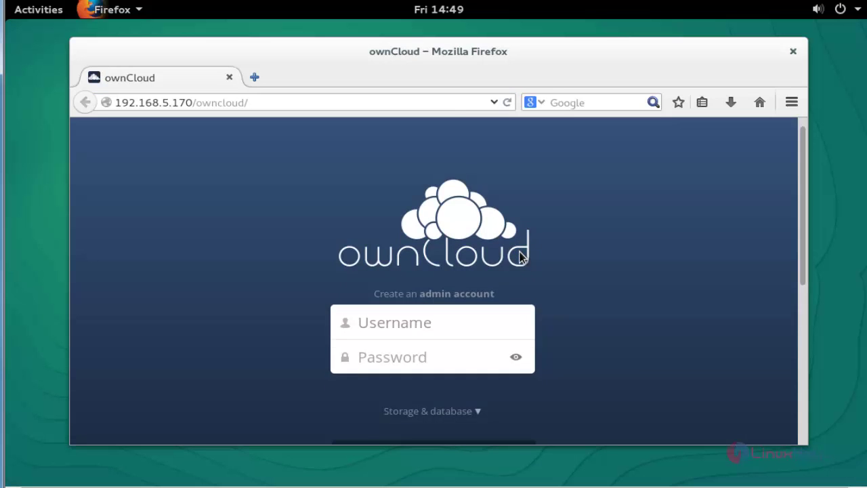
{"action": "scroll", "coordinate": [521, 257], "scroll_direction": "down", "scroll_amount": 2}
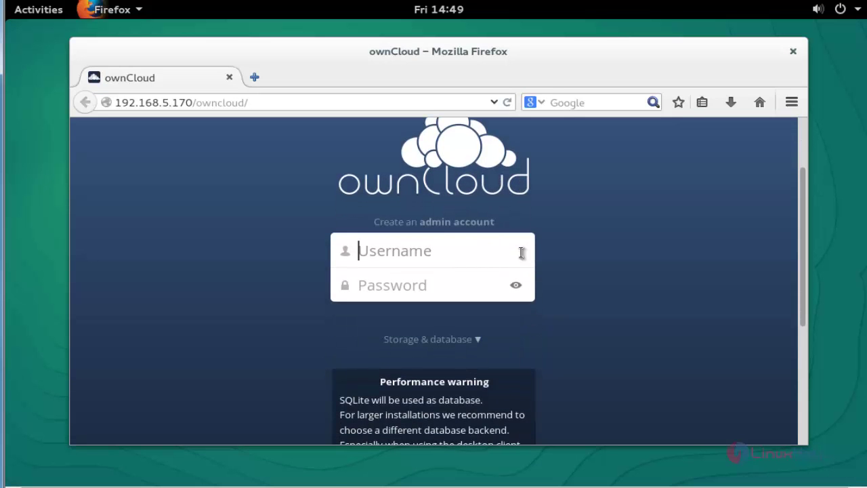
Step: Enter admin user 'admin' and choose MySQL/MariaDB with root, cloud_db and localhost
{"action": "left_click", "coordinate": [405, 245]}
{"action": "type", "text": "admin"}
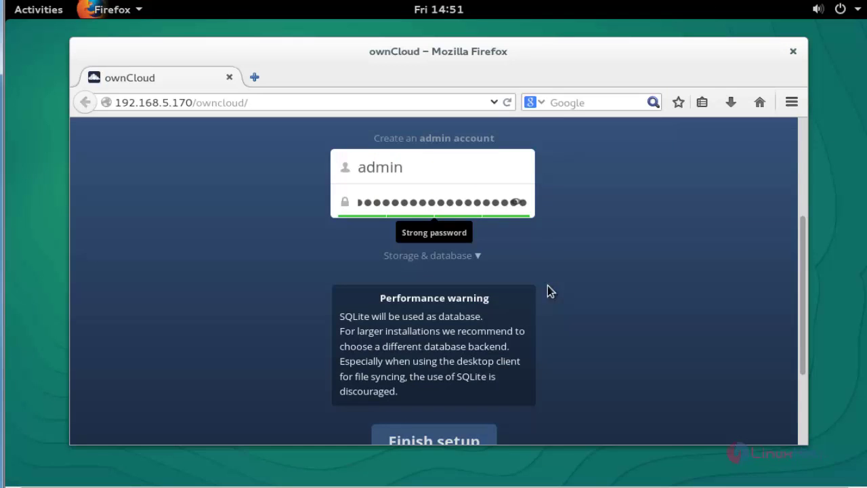
{"action": "left_click", "coordinate": [461, 257]}
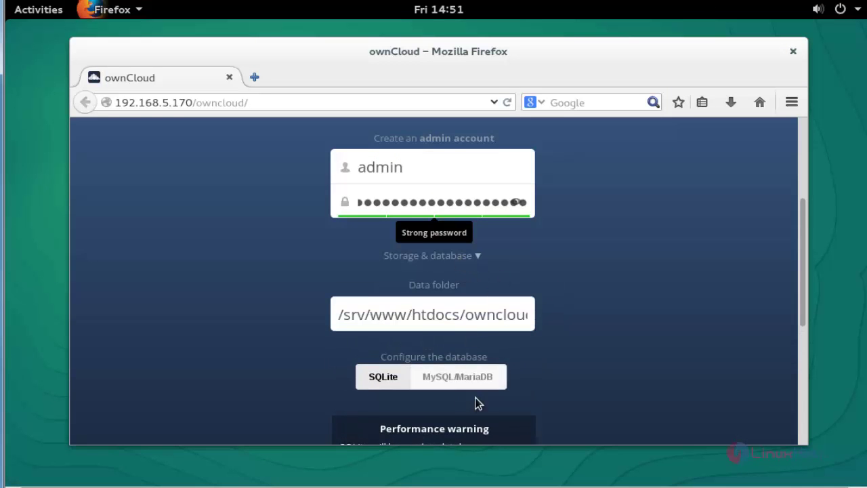
{"action": "left_click", "coordinate": [478, 374]}
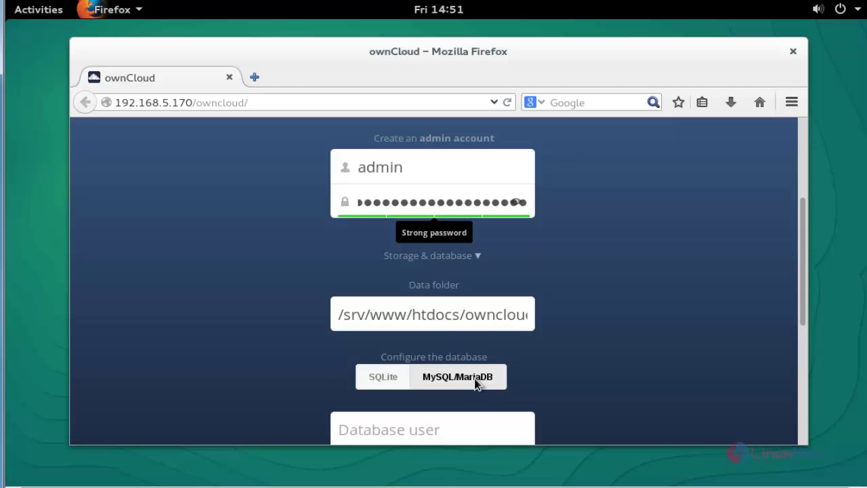
{"action": "scroll", "coordinate": [667, 361], "scroll_direction": "down", "scroll_amount": 3}
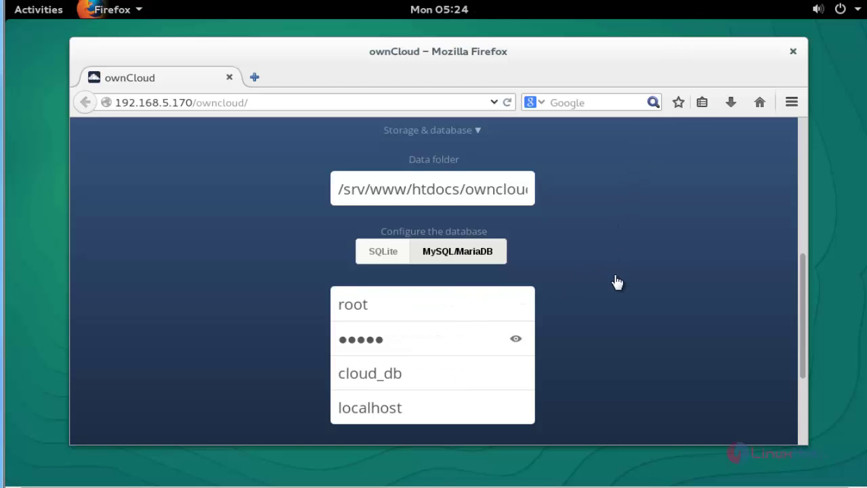
{"action": "scroll", "coordinate": [634, 306], "scroll_direction": "down", "scroll_amount": 3}
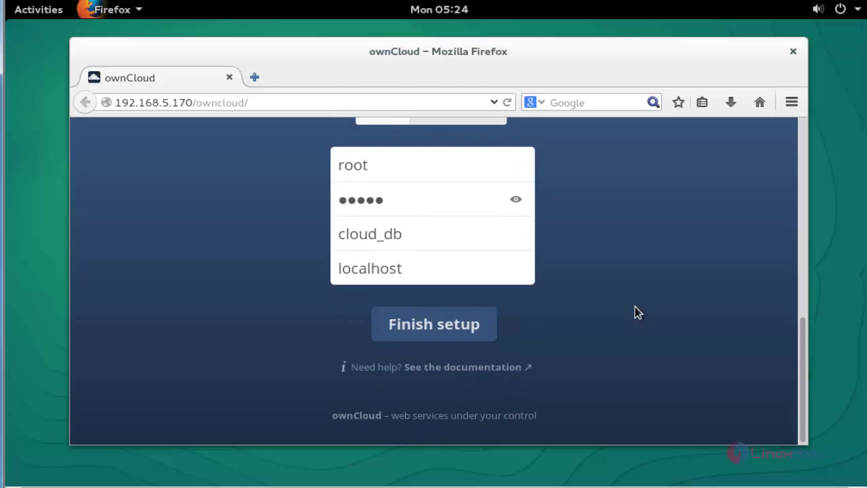
Step: Finish the ownCloud setup, close the Welcome message, and show the New item choices
{"action": "left_click", "coordinate": [465, 342]}
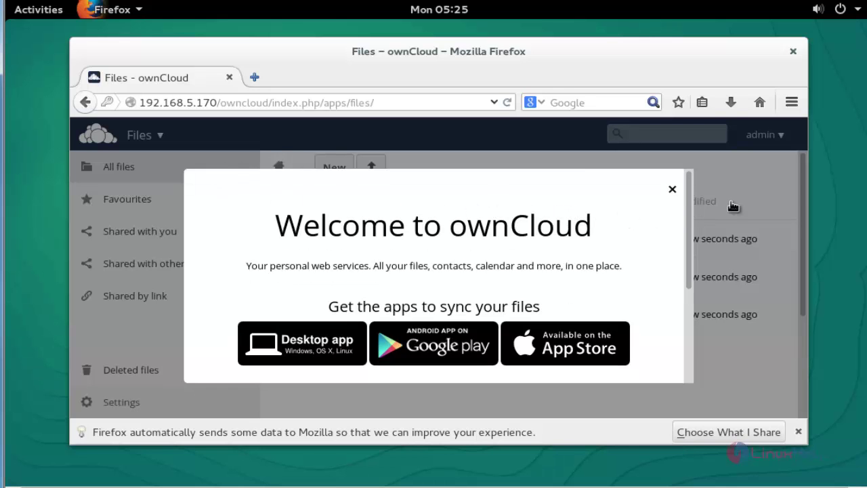
{"action": "left_click", "coordinate": [674, 191]}
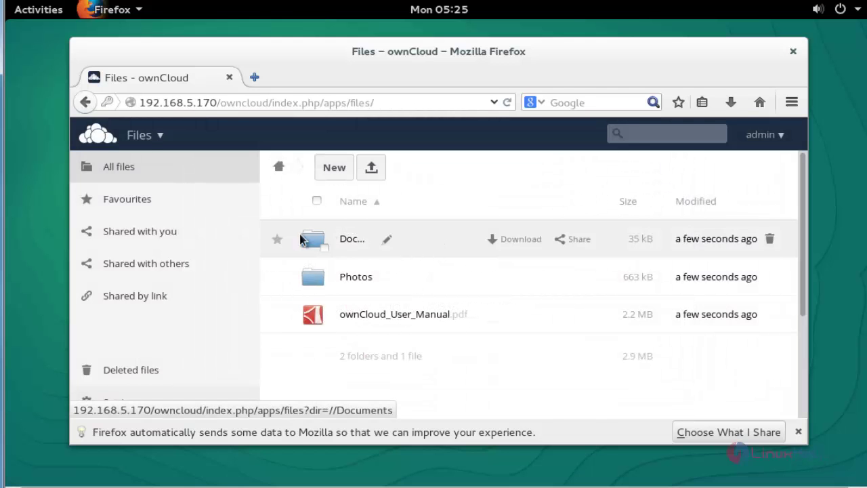
{"action": "left_click", "coordinate": [334, 174]}
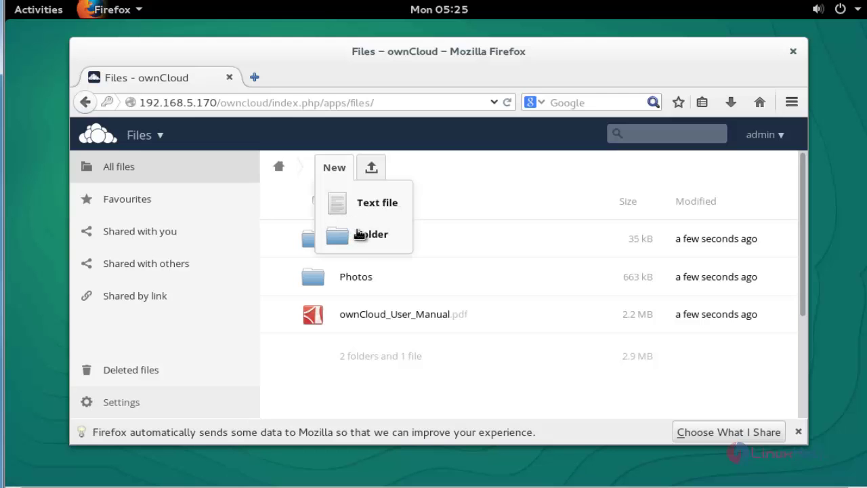
Step: Create a new text file named notes.txt
{"action": "left_click", "coordinate": [359, 208]}
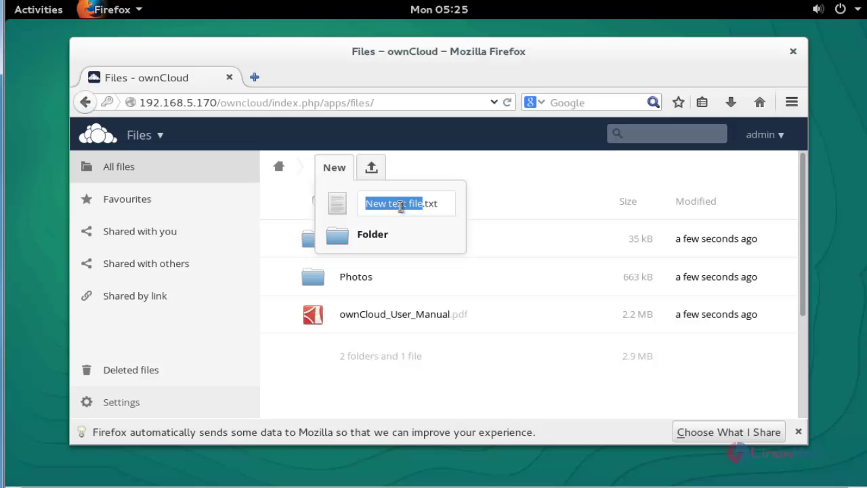
{"action": "type", "text": "notes"}
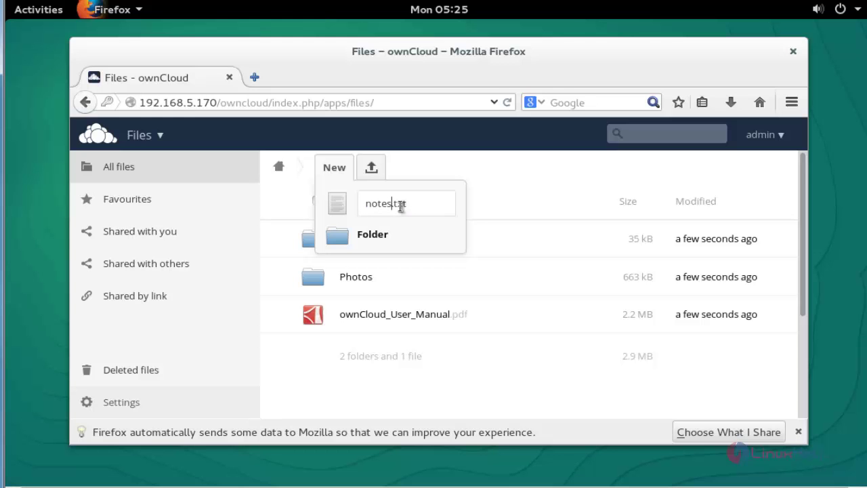
{"action": "key", "text": "Return"}
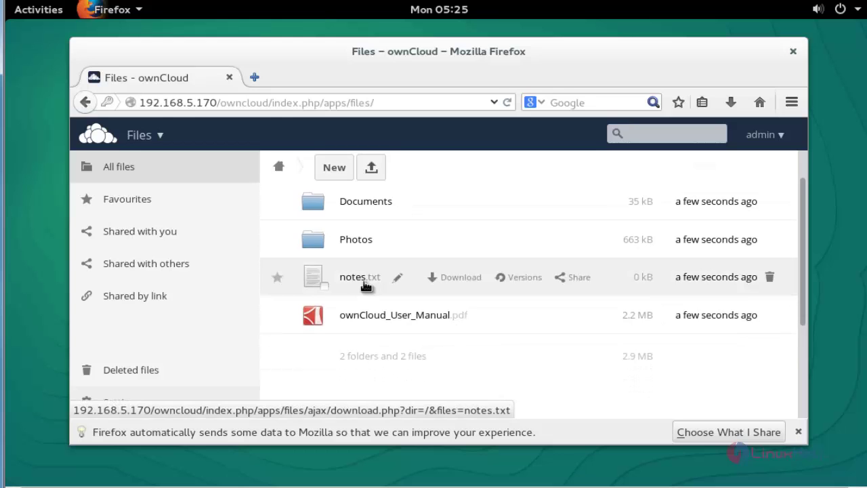
Step: Write 'Welcome to linuxhelp' in notes.txt, save it, and close the editor
{"action": "left_click", "coordinate": [363, 285]}
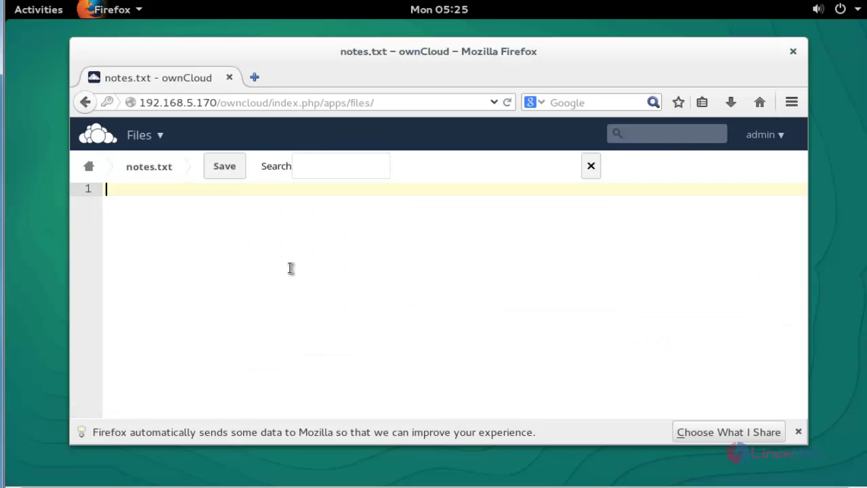
{"action": "type", "text": "Wel"}
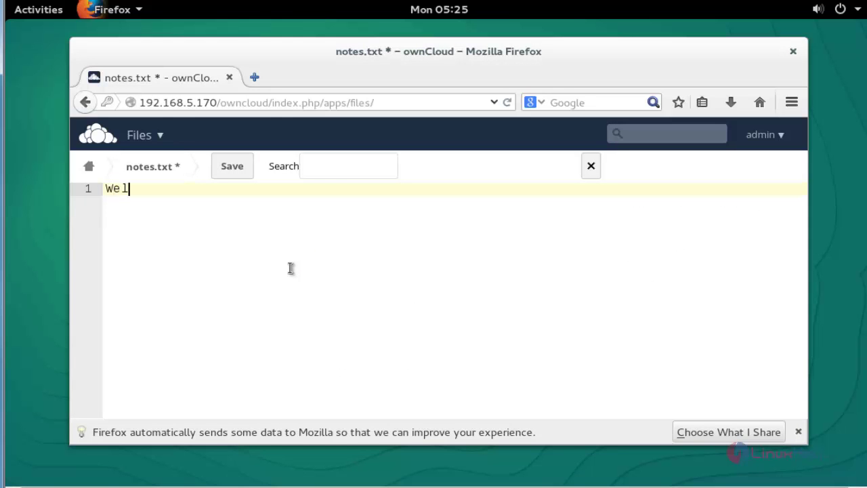
{"action": "type", "text": "come to linuxh"}
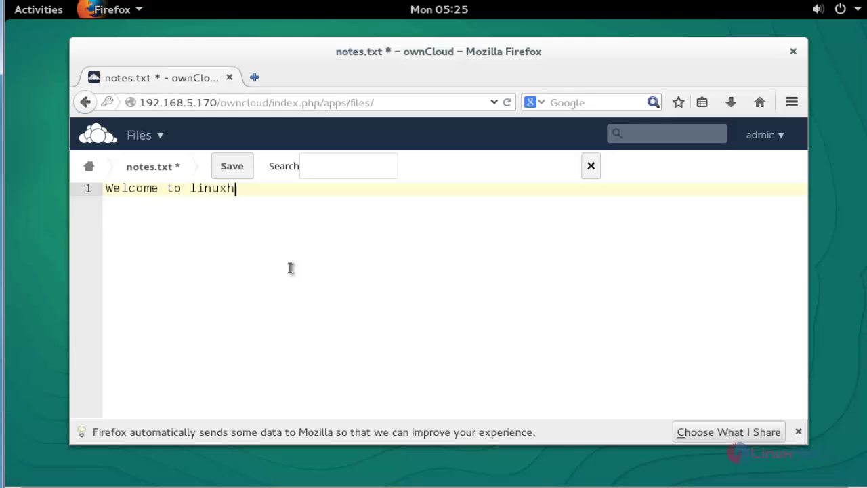
{"action": "type", "text": "elp"}
{"action": "left_click", "coordinate": [234, 168]}
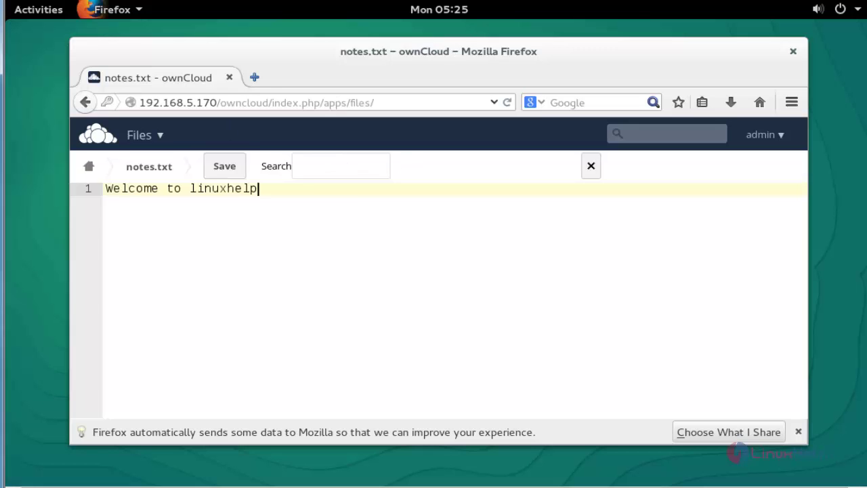
{"action": "left_click", "coordinate": [97, 135]}
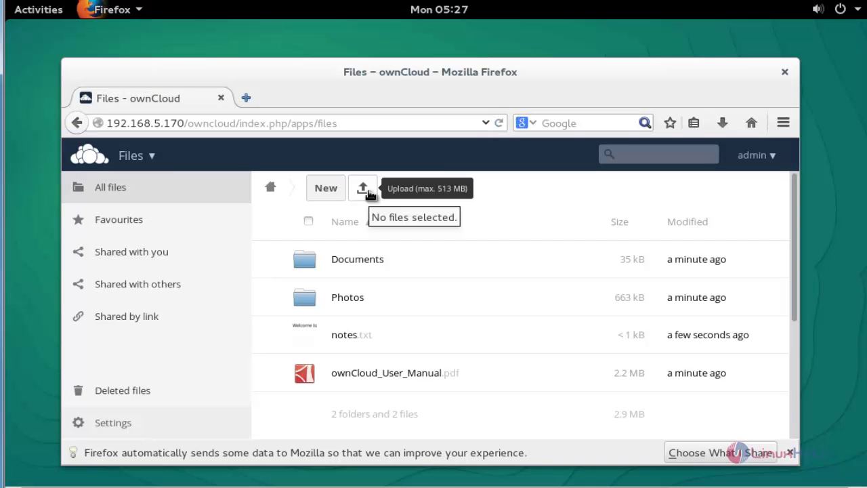
Step: Upload file.txt from the local Documents folder, view its contents, and close it
{"action": "left_click", "coordinate": [366, 191]}
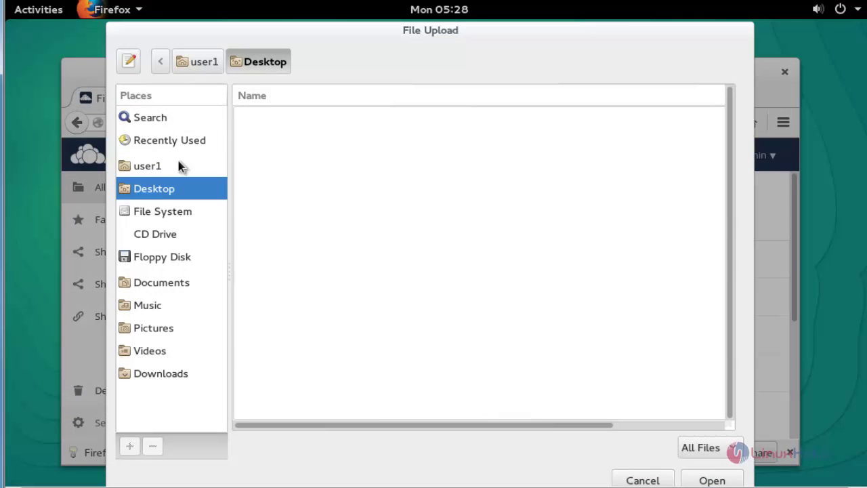
{"action": "left_click", "coordinate": [172, 285]}
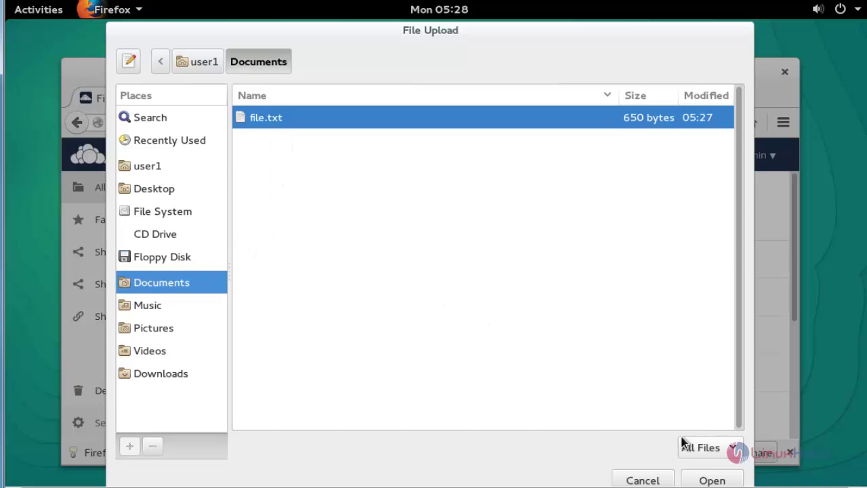
{"action": "left_click", "coordinate": [711, 481]}
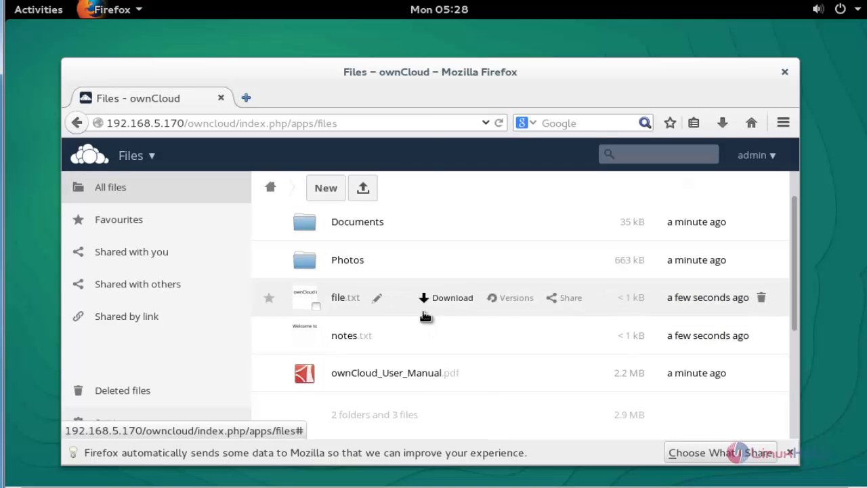
{"action": "left_click", "coordinate": [402, 309]}
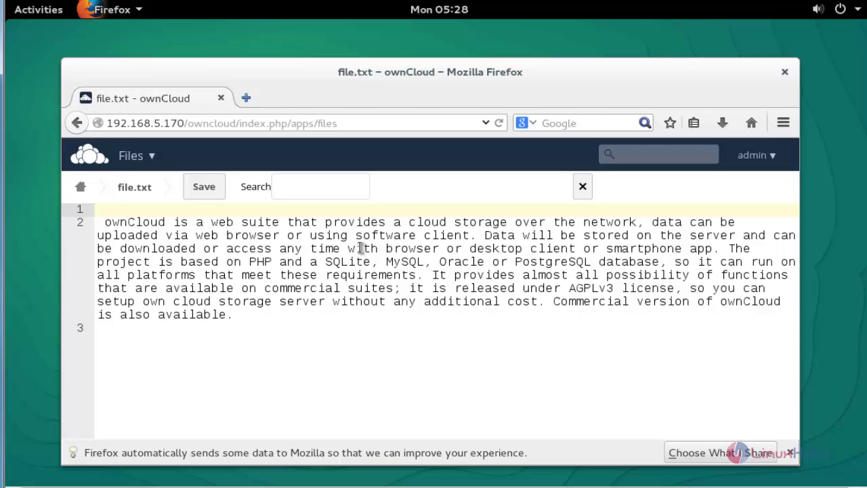
{"action": "left_click", "coordinate": [80, 186]}
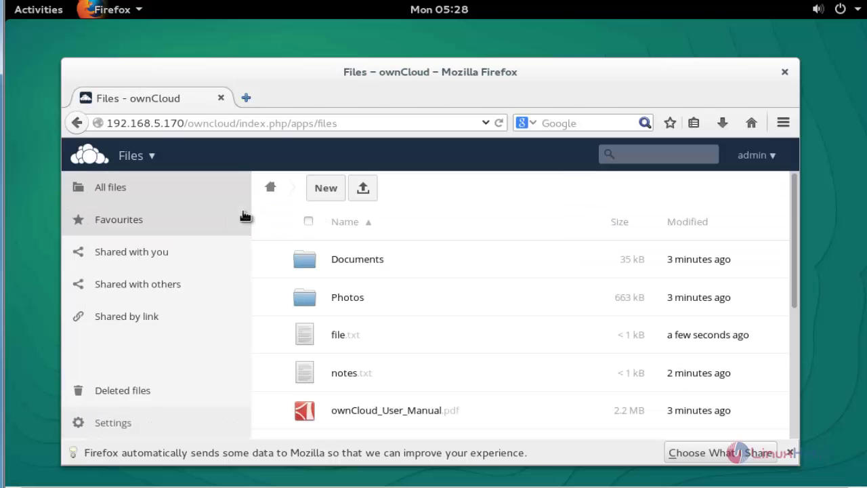
{"action": "scroll", "coordinate": [569, 287], "scroll_direction": "down", "scroll_amount": 1}
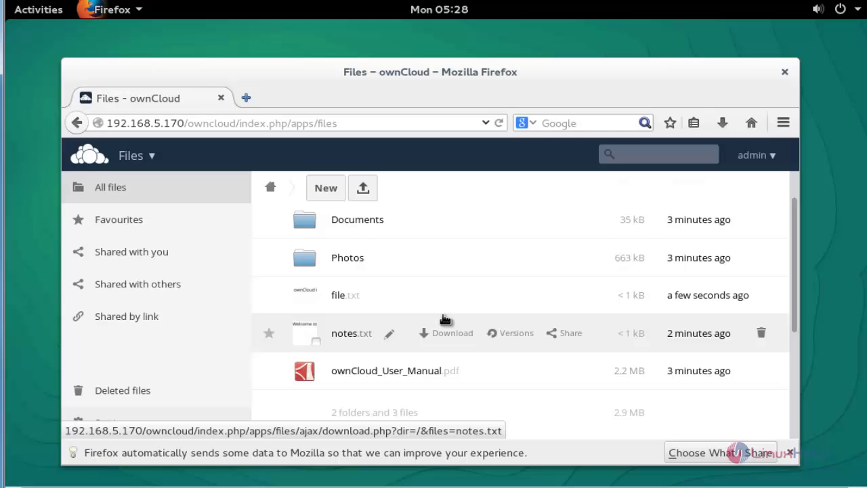